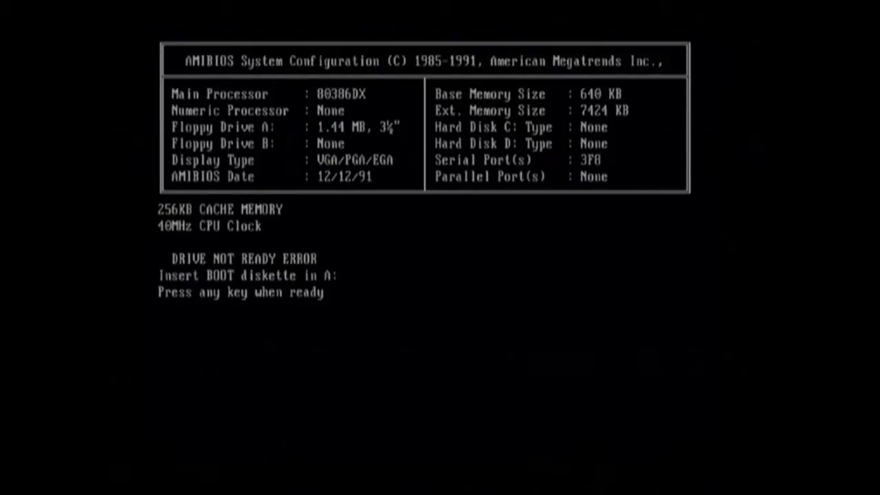
Step: Continue booting from the Disk Manager diskette in drive A
{"action": "key", "text": "Return"}
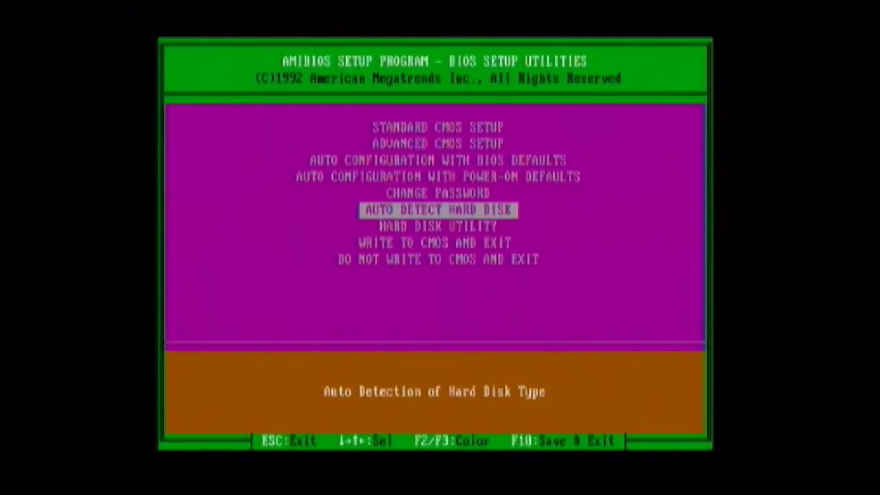
Step: Auto-detect the hard disk's parameters with AUTO DETECT HARD DISK
{"action": "key", "text": "Return"}
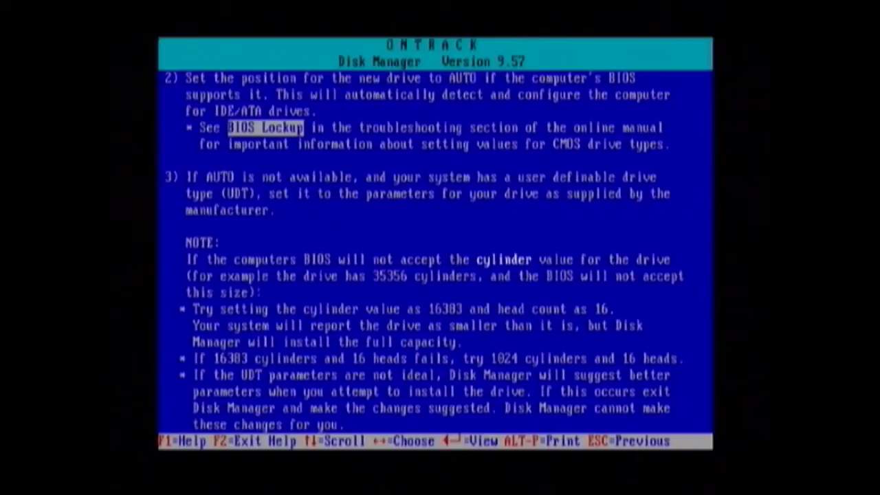
Step: Jump to the help note on BIOS cylinder limits
{"action": "key", "text": "Down"}
{"action": "key", "text": "Down"}
{"action": "key", "text": "Down"}
{"action": "key", "text": "Down"}
{"action": "key", "text": "Down"}
{"action": "key", "text": "Down"}
{"action": "key", "text": "Down"}
{"action": "key", "text": "Down"}
{"action": "key", "text": "Down"}
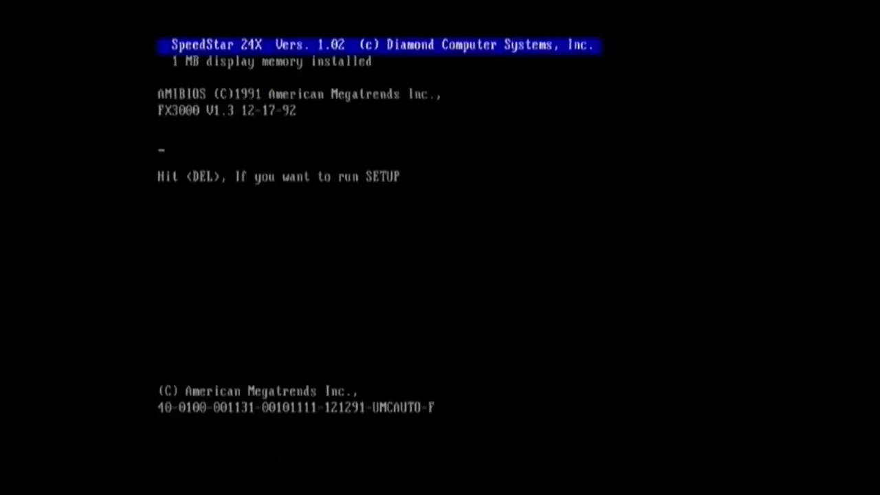
Step: Enter BIOS Setup and go to the hard disk C entry in Standard CMOS Setup
{"action": "key", "text": "Delete"}
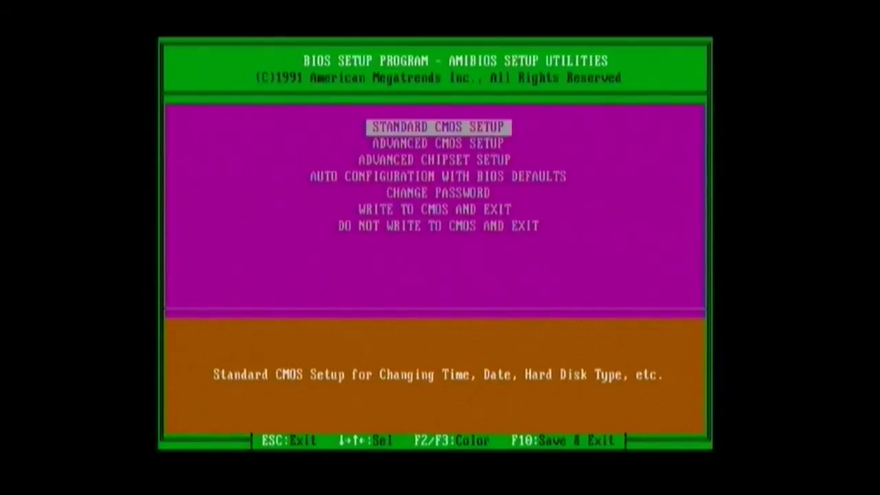
{"action": "key", "text": "Return"}
{"action": "key", "text": "Return"}
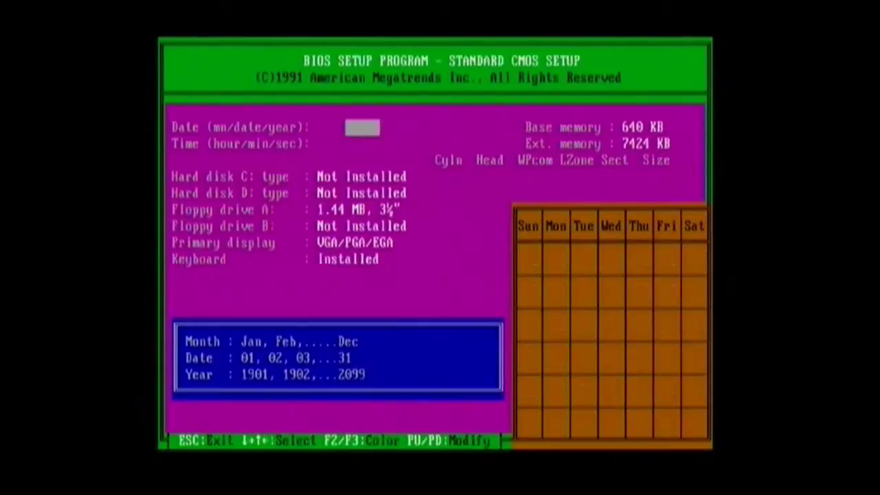
{"action": "key", "text": "Right"}
{"action": "key", "text": "Right"}
{"action": "key", "text": "Down"}
{"action": "key", "text": "Right"}
{"action": "key", "text": "Right"}
{"action": "key", "text": "Down"}
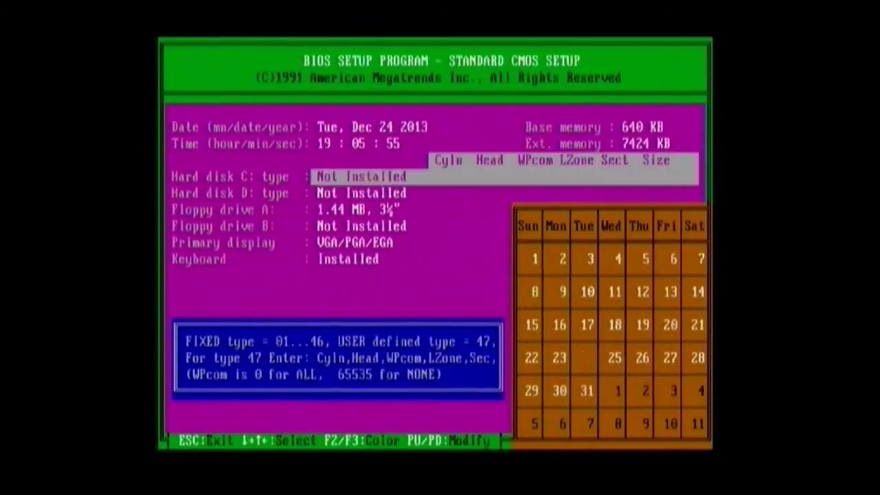
{"action": "key", "text": "Down"}
{"action": "key", "text": "Up"}
Step: Try hard disk C as user type 47, then revert it to Not Installed and leave
{"action": "key", "text": "Page_Up"}
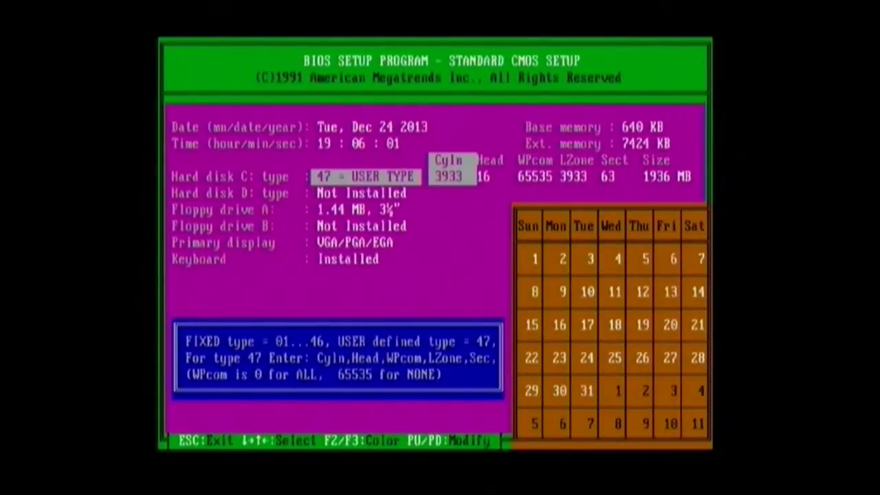
{"action": "key", "text": "Return"}
{"action": "key", "text": "Return"}
{"action": "key", "text": "Return"}
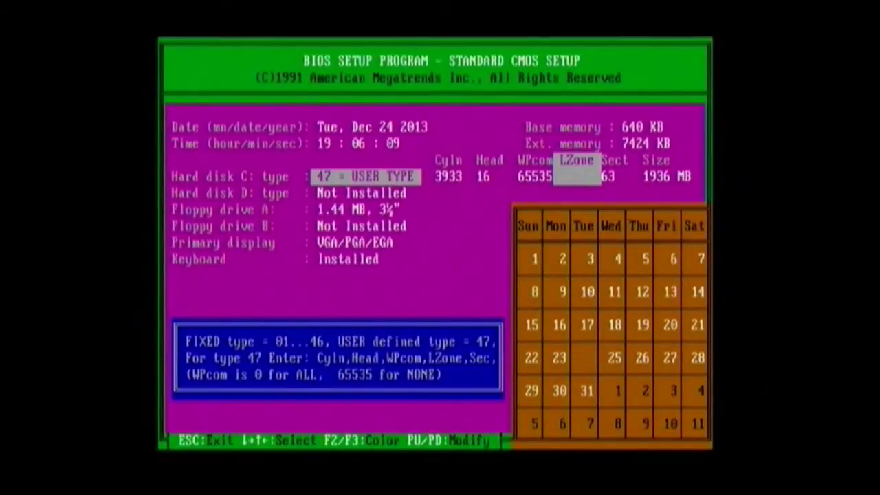
{"action": "key", "text": "Return"}
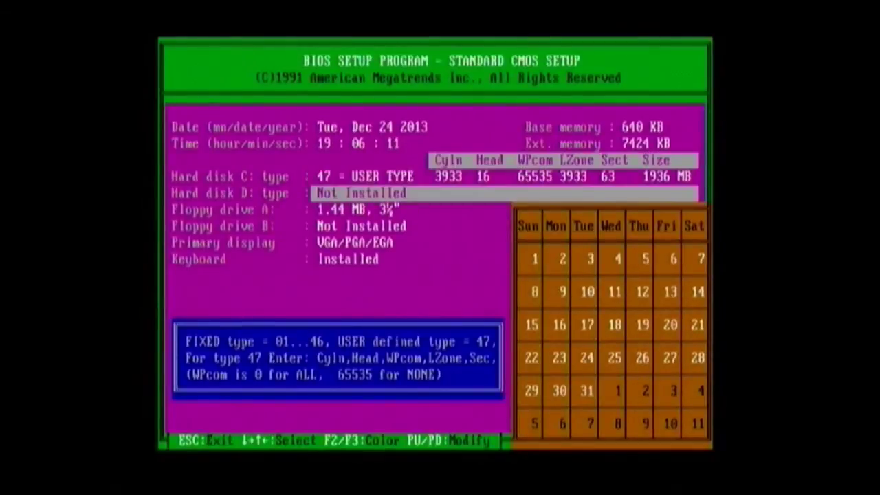
{"action": "key", "text": "Up"}
{"action": "key", "text": "Page_Up"}
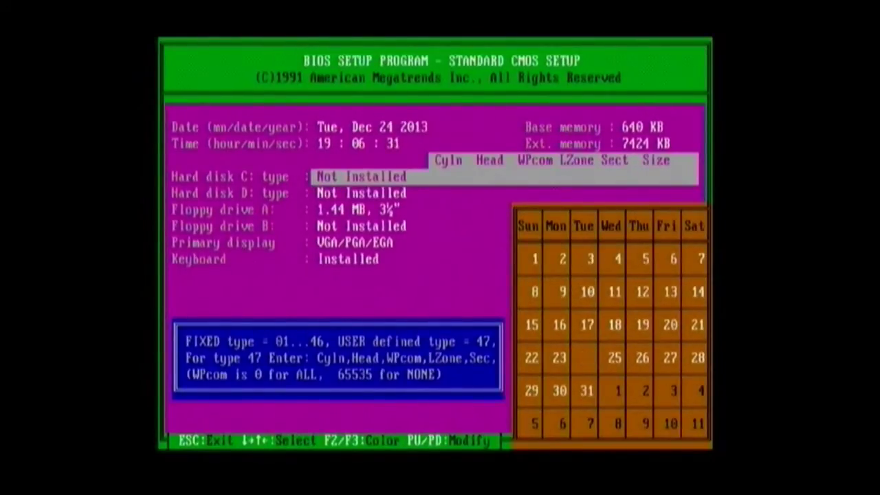
{"action": "key", "text": "Escape"}
Step: Write the settings to CMOS, confirm with Y, and restart from the boot diskette
{"action": "key", "text": "Down"}
{"action": "key", "text": "Down"}
{"action": "key", "text": "Down"}
{"action": "key", "text": "Down"}
{"action": "key", "text": "Down"}
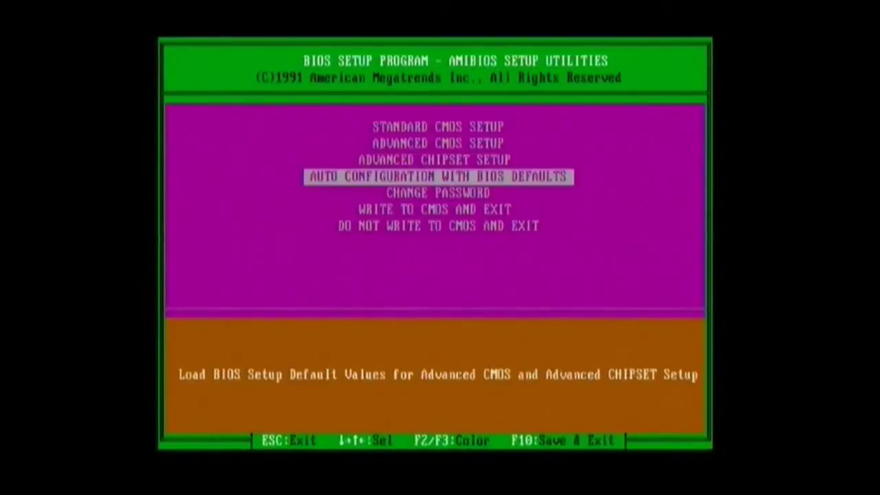
{"action": "key", "text": "Return"}
{"action": "type", "text": "Y"}
{"action": "key", "text": "Return"}
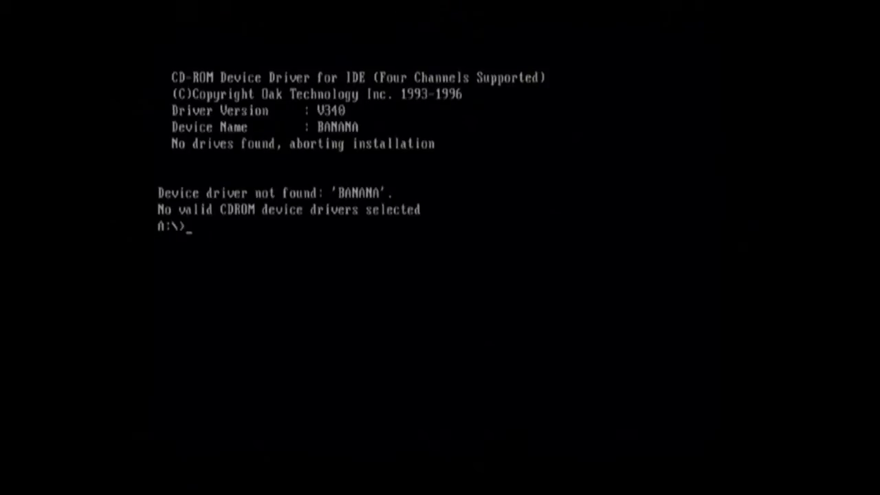
Step: List drive A's files with dir, then launch Disk Manager with dm and accept the licence
{"action": "type", "text": "dir"}
{"action": "key", "text": "Return"}
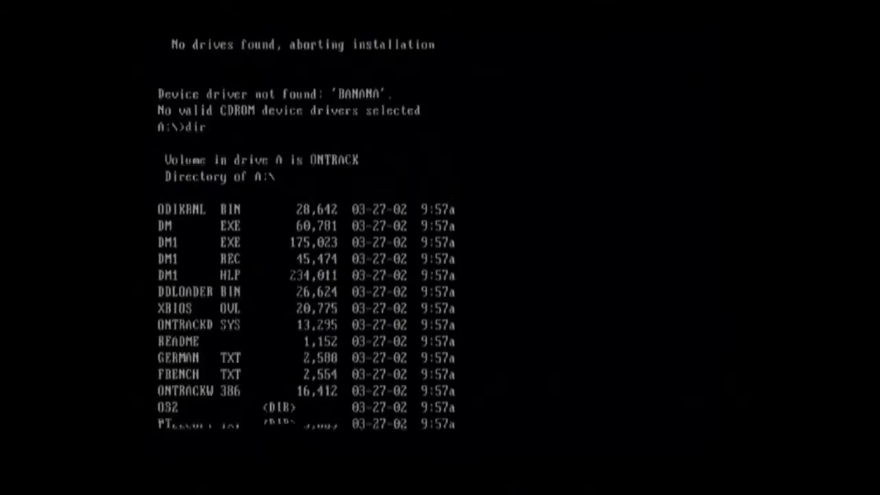
{"action": "type", "text": "dm"}
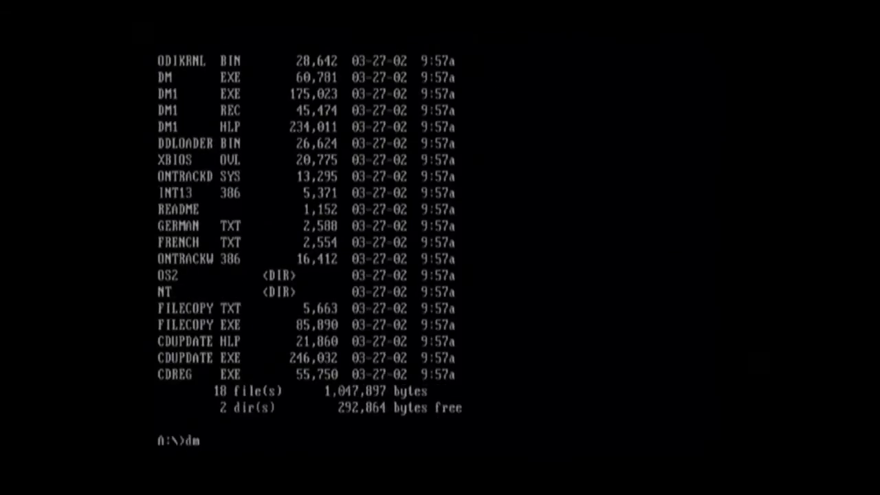
{"action": "key", "text": "Return"}
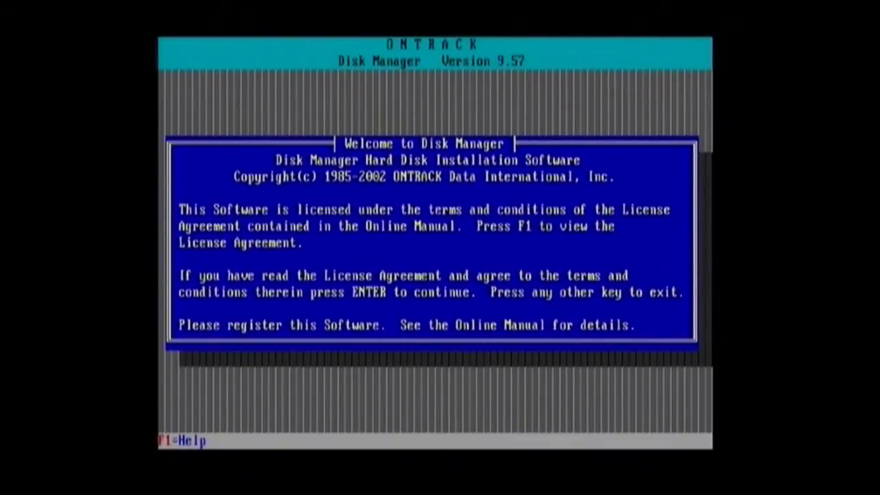
{"action": "key", "text": "Return"}
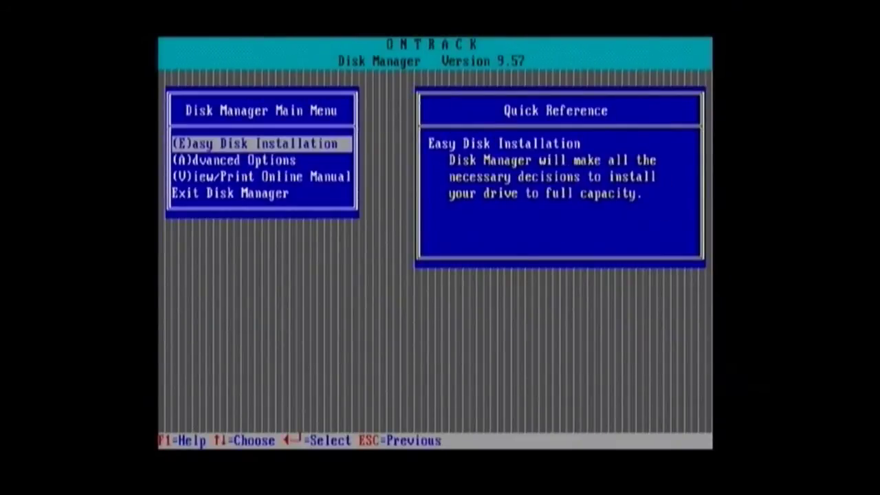
Step: Run Easy Disk Installation on the 32.01GB drive as one FAT32 partition, confirming each prompt
{"action": "key", "text": "Return"}
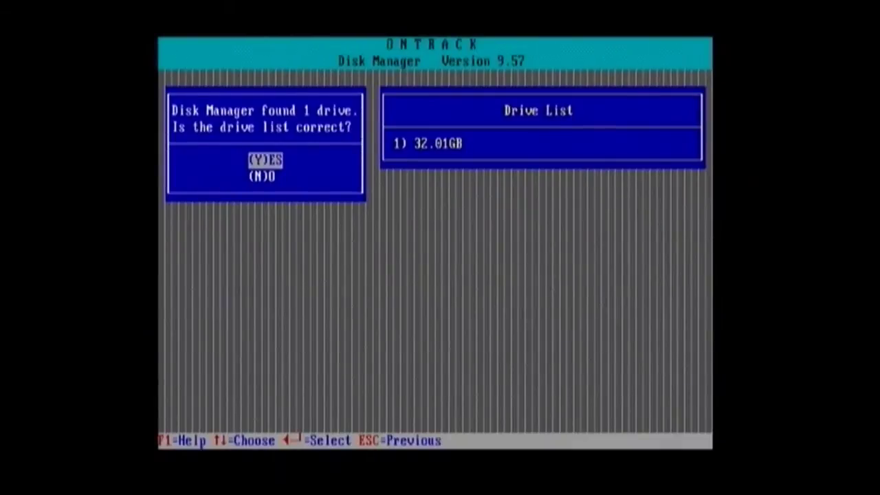
{"action": "key", "text": "Return"}
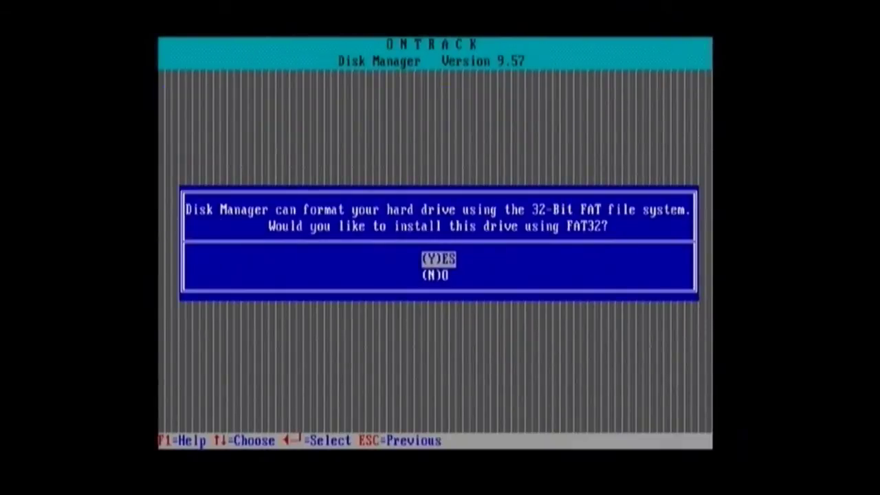
{"action": "key", "text": "Return"}
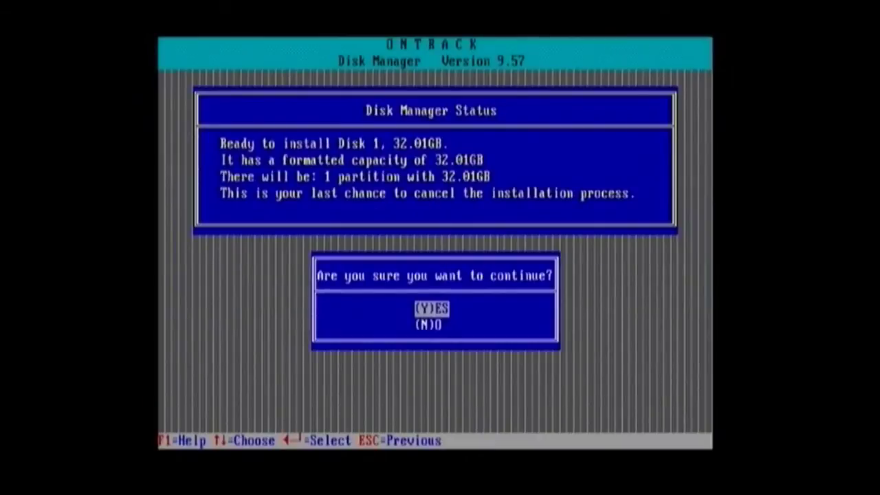
{"action": "key", "text": "Return"}
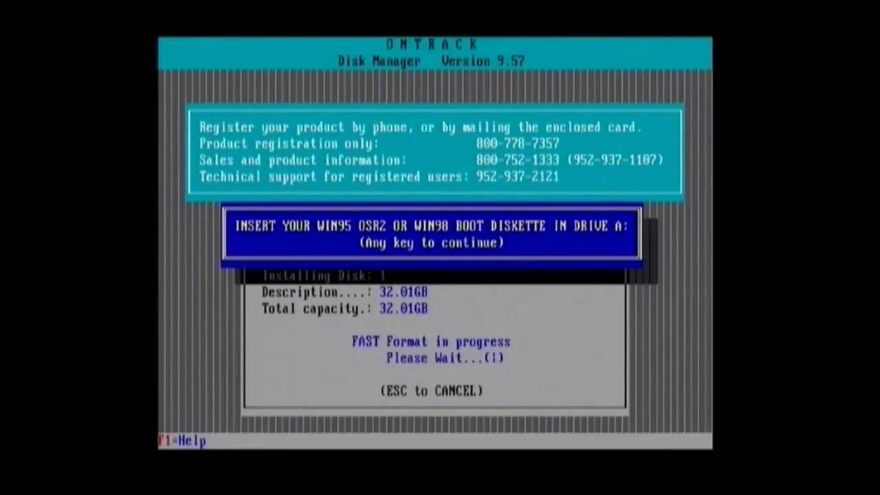
{"action": "key", "text": "Return"}
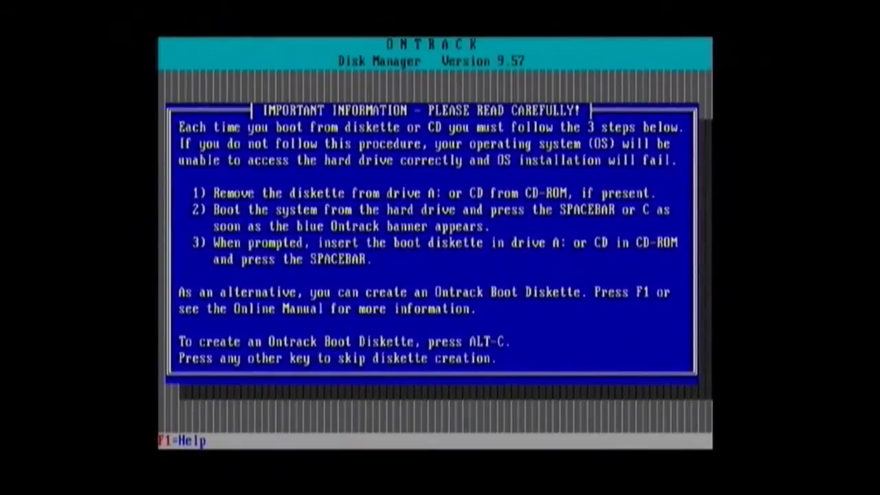
Step: Skip creating the Ontrack boot diskette and let the PC restart
{"action": "key", "text": "Return"}
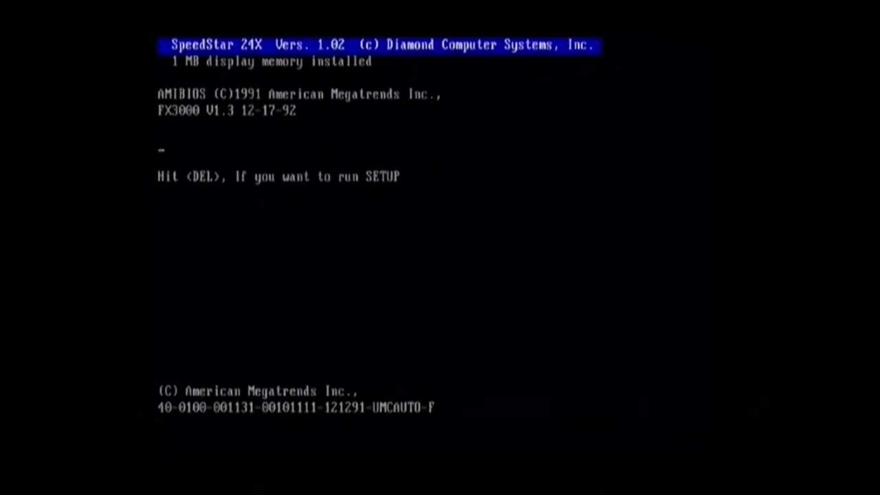
{"action": "key", "text": "Delete"}
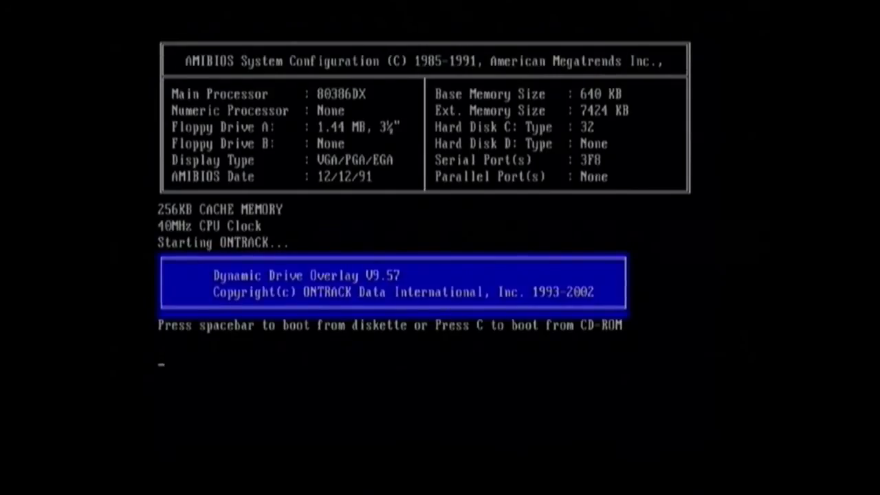
Step: Boot past the Ontrack banner from the card and list drive C's files with dir
{"action": "key", "text": "space"}
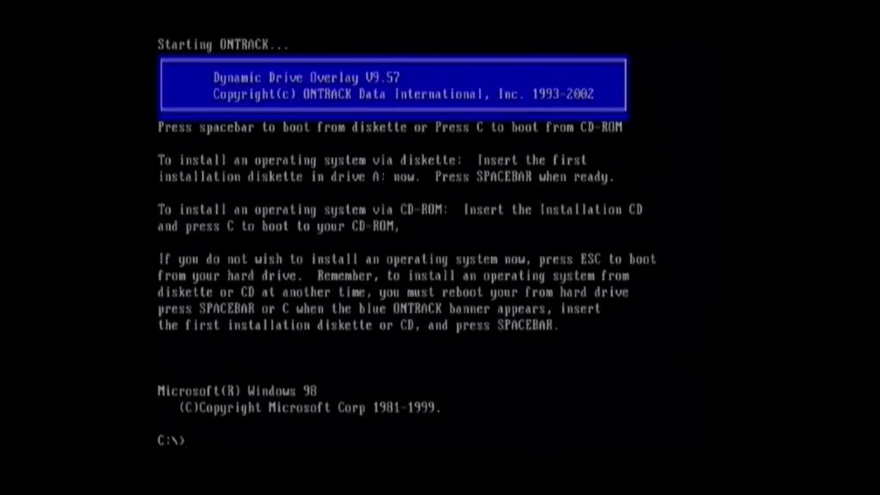
{"action": "type", "text": "dir"}
{"action": "key", "text": "Return"}
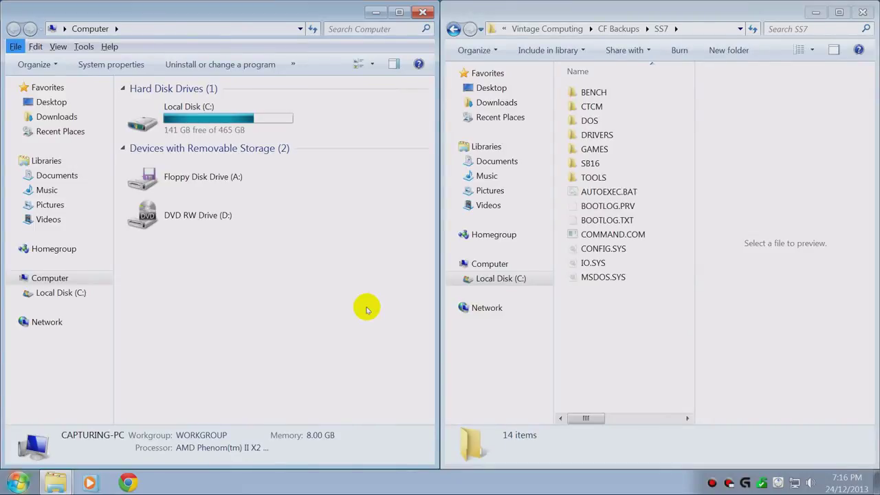
Step: Dismiss the menu bar and open Computer to see the card as DISK1_VOL1 (E:)
{"action": "key", "text": "alt"}
{"action": "left_click", "coordinate": [75, 263]}
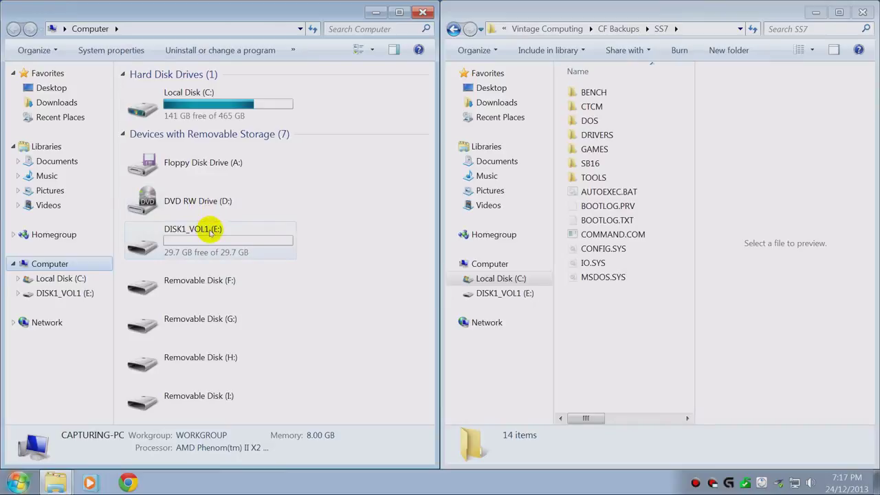
Step: Open DISK1_VOL1 (E:) and drag all 14 SS7 items, including BENCH, GAMES and CONFIG.SYS, onto it
{"action": "left_click", "coordinate": [210, 236]}
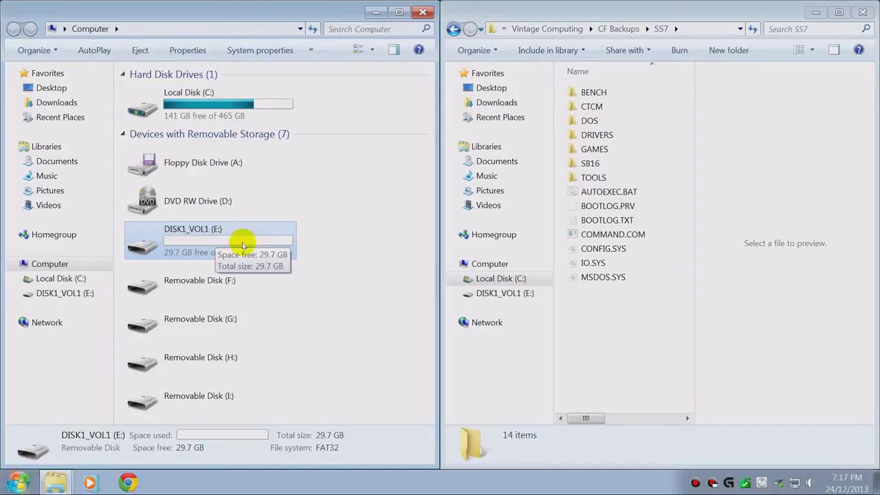
{"action": "double_click", "coordinate": [208, 246]}
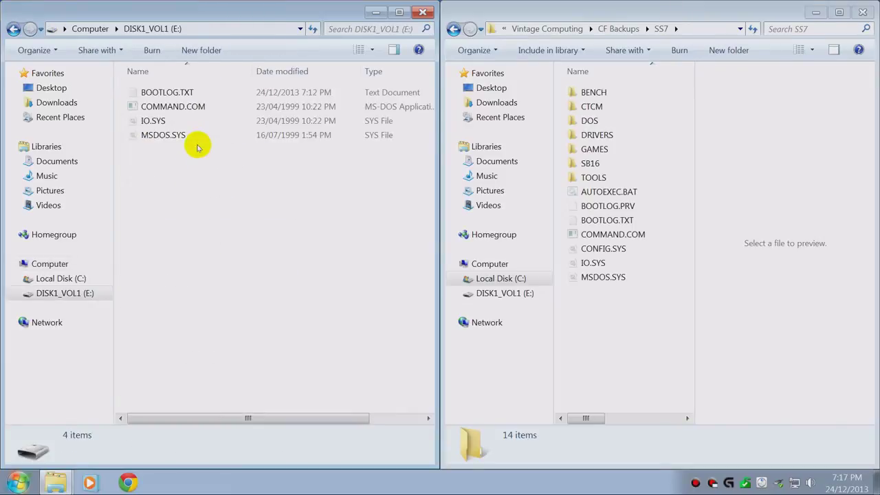
{"action": "left_click_drag", "start_coordinate": [652, 320], "coordinate": [240, 269]}
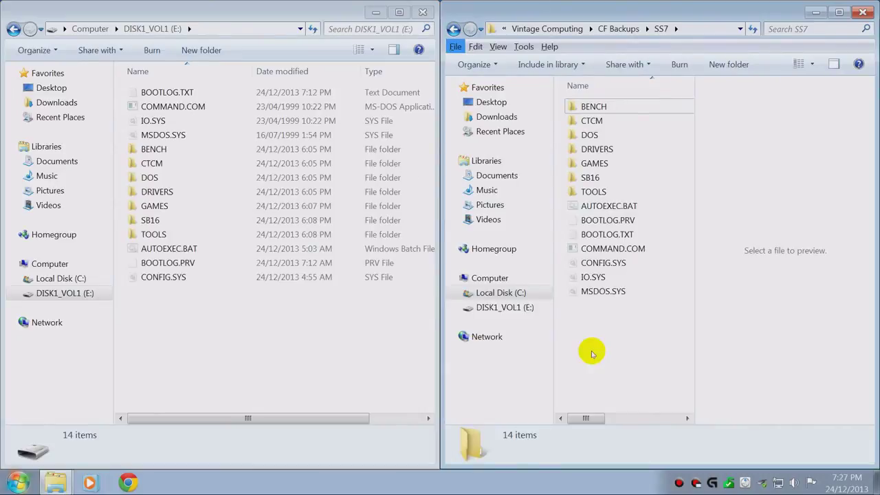
{"action": "left_click", "coordinate": [607, 366]}
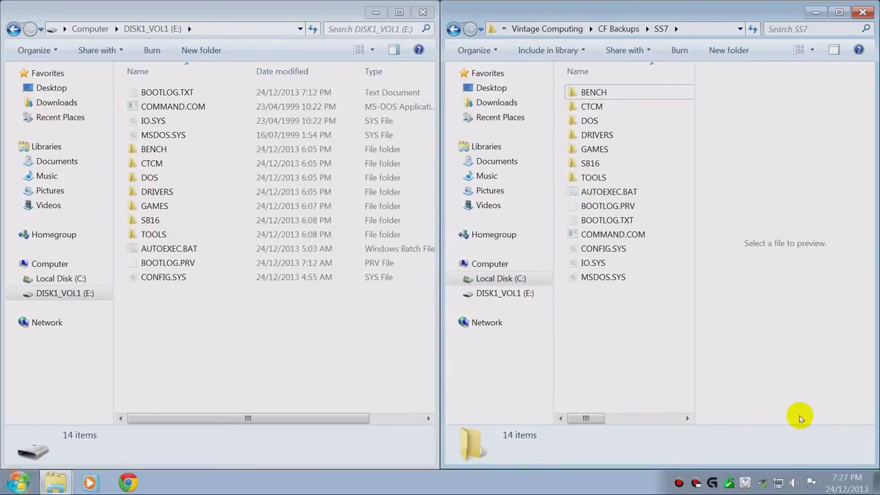
Step: Permanently delete the SB16 folder, then the CTCM folder, from DISK1_VOL1 (E:), confirming each deletion
{"action": "left_click", "coordinate": [213, 339]}
{"action": "left_click", "coordinate": [148, 222]}
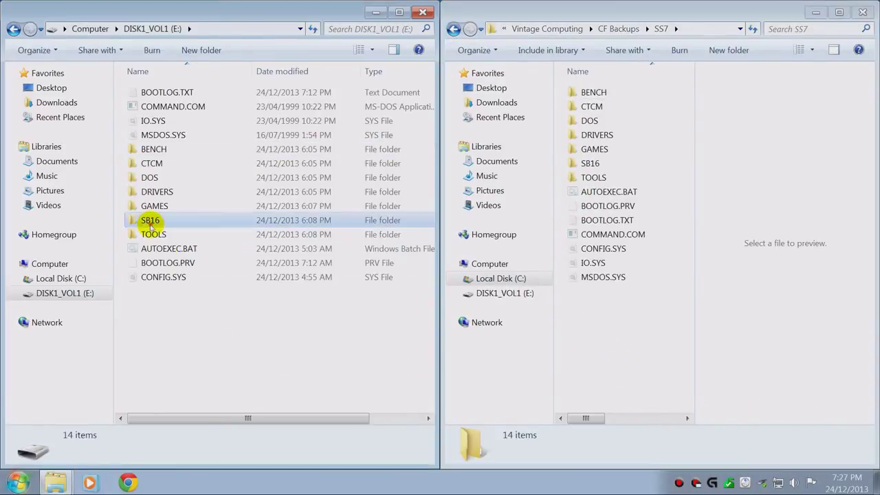
{"action": "key", "text": "shift+Delete"}
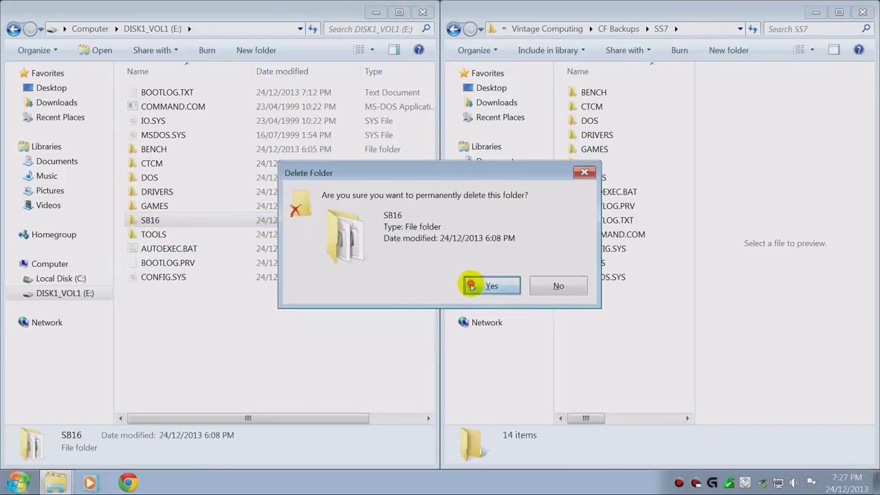
{"action": "left_click", "coordinate": [468, 283]}
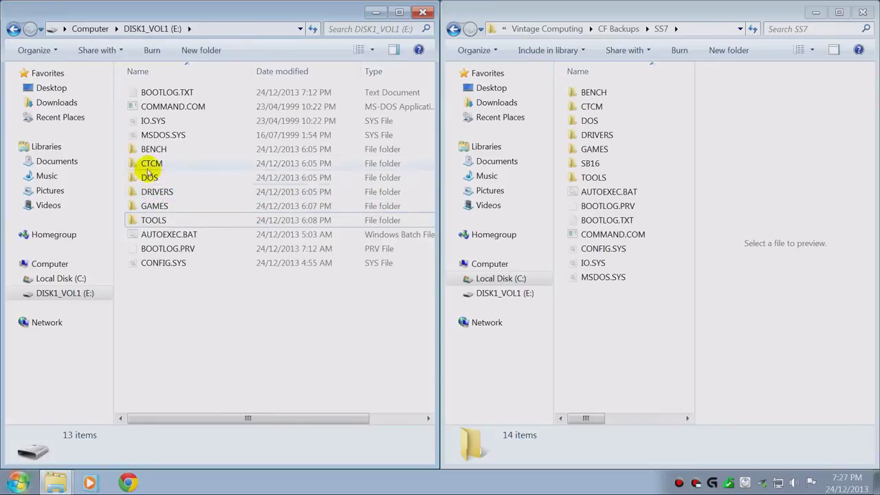
{"action": "left_click", "coordinate": [151, 164]}
{"action": "key", "text": "shift+Delete"}
{"action": "key", "text": "Return"}
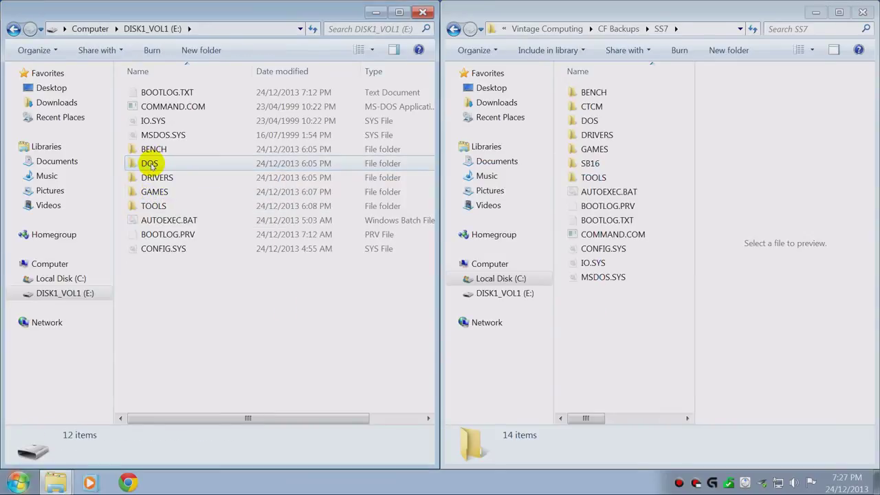
{"action": "left_click", "coordinate": [149, 220]}
Step: Edit AUTOEXEC.BAT in Notepad to remove the sound and CTCM setup lines, then save and close it
{"action": "right_click", "coordinate": [150, 220]}
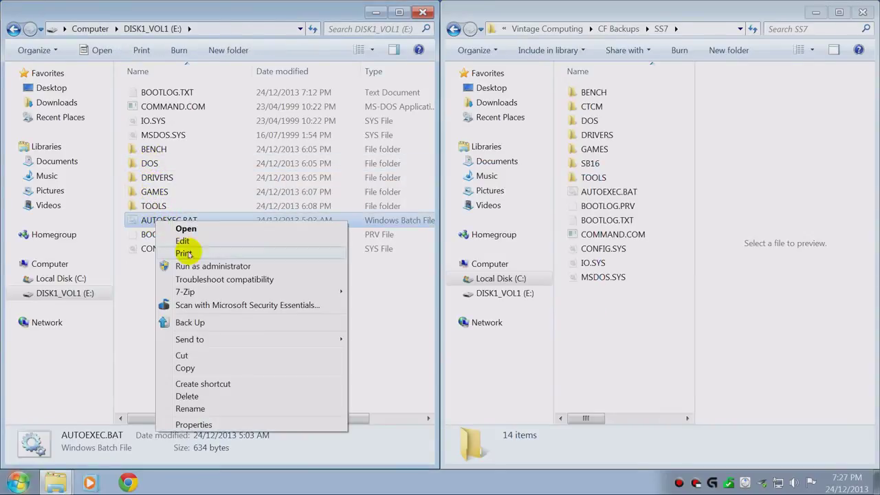
{"action": "left_click", "coordinate": [189, 241]}
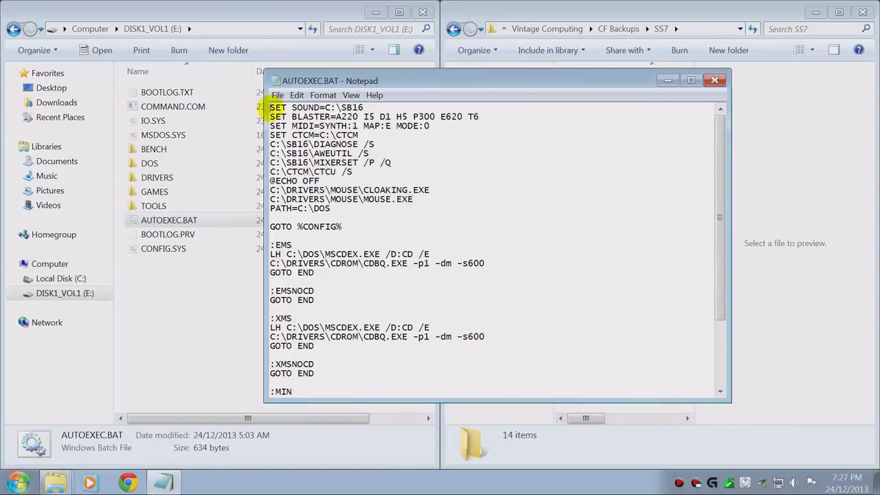
{"action": "left_click_drag", "start_coordinate": [270, 107], "coordinate": [349, 172]}
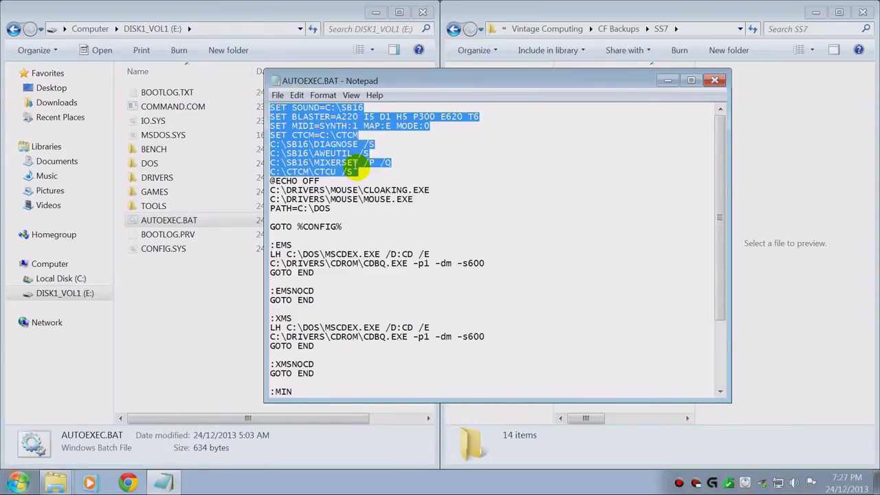
{"action": "key", "text": "Delete"}
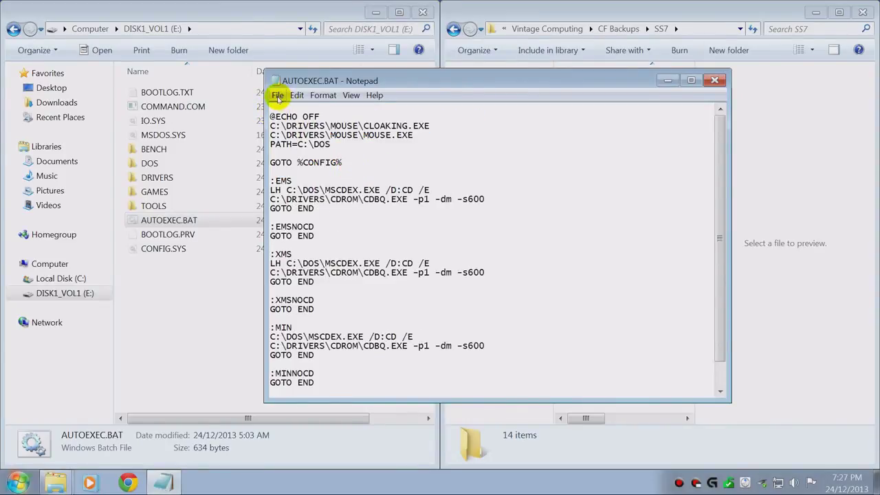
{"action": "left_click", "coordinate": [278, 95]}
{"action": "left_click", "coordinate": [293, 134]}
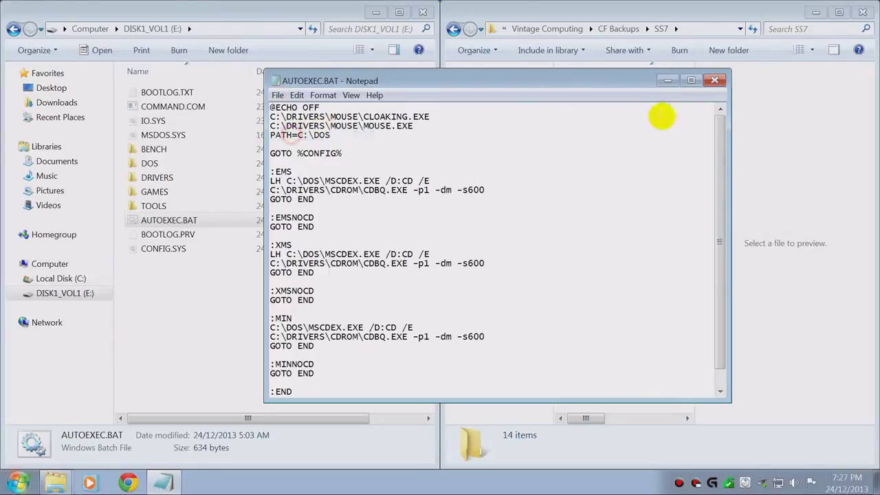
{"action": "left_click", "coordinate": [714, 81]}
Step: Edit CONFIG.SYS in Notepad to remove the DEVICE=C:\CTCM\CTCM.EXE line, then save and close it
{"action": "right_click", "coordinate": [165, 249]}
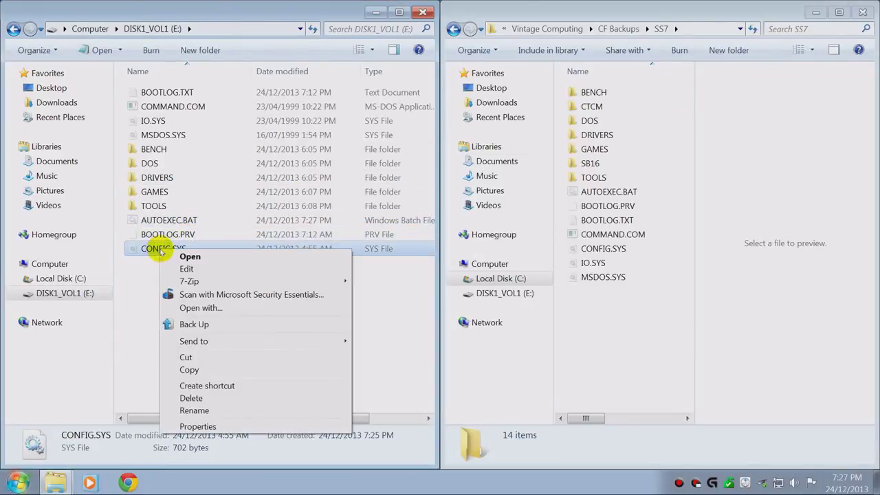
{"action": "left_click", "coordinate": [187, 267]}
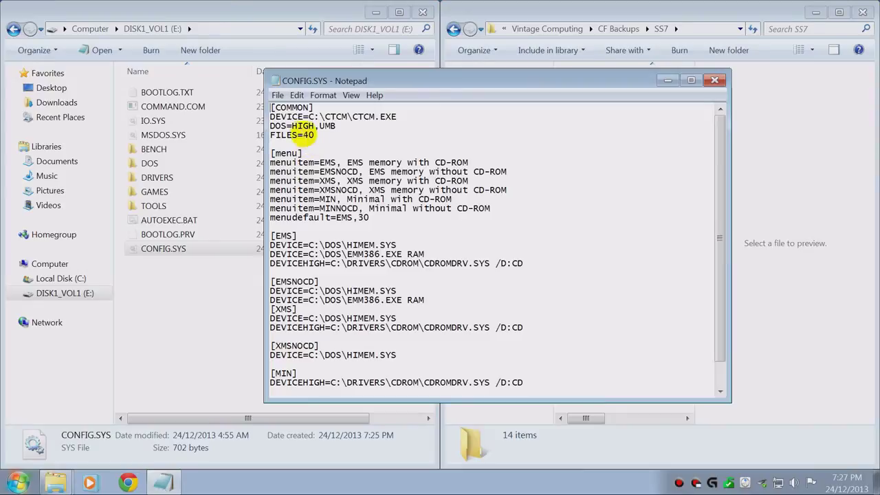
{"action": "left_click_drag", "start_coordinate": [395, 117], "coordinate": [272, 115]}
{"action": "key", "text": "Delete"}
{"action": "key", "text": "Delete"}
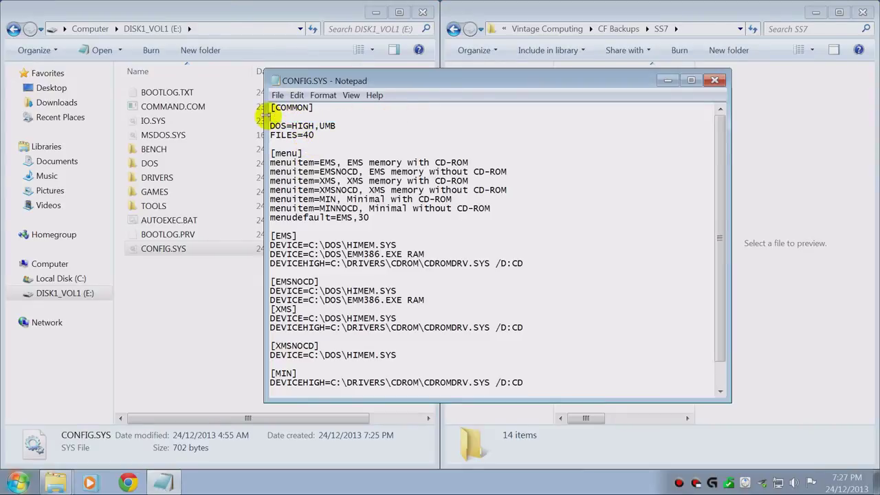
{"action": "left_click", "coordinate": [277, 95]}
{"action": "left_click", "coordinate": [285, 131]}
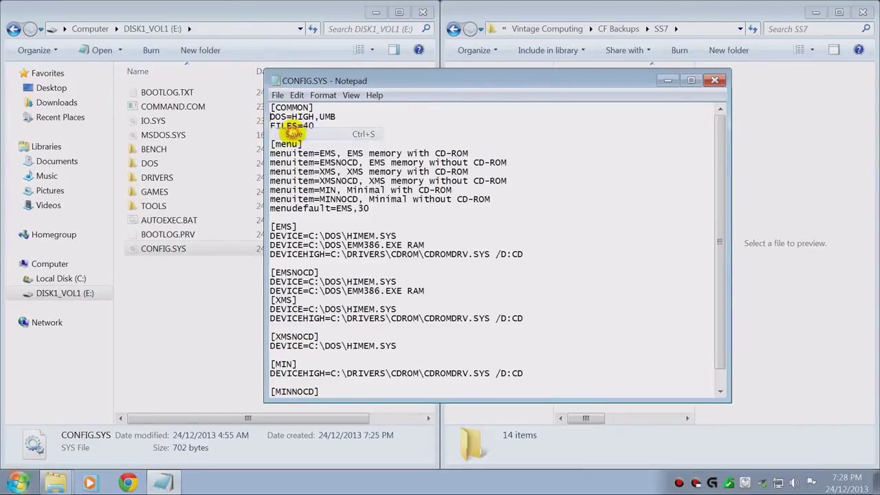
{"action": "left_click", "coordinate": [715, 79]}
Step: Eject DISK1_VOL1 (E:) through the Safely Remove Hardware tray icon
{"action": "left_click", "coordinate": [315, 317]}
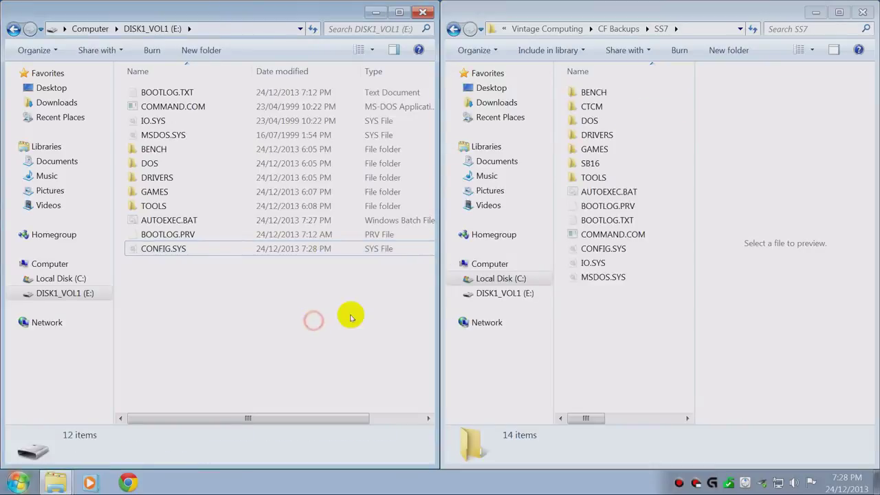
{"action": "left_click", "coordinate": [762, 483]}
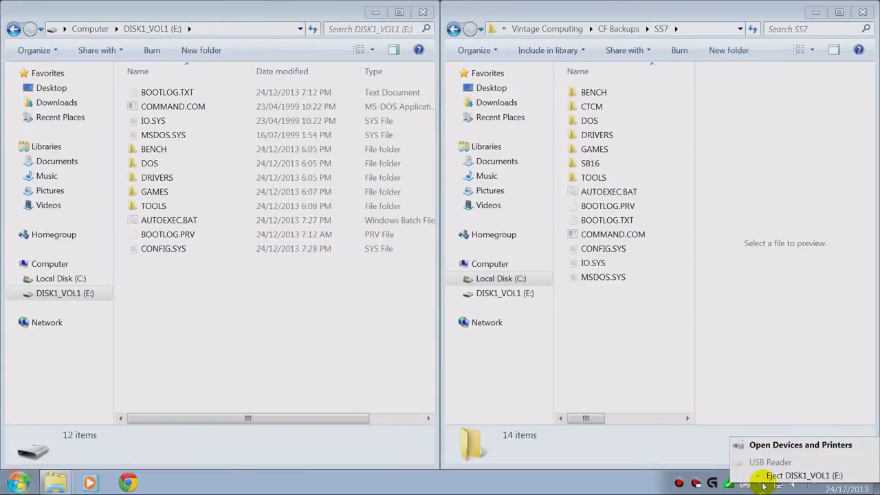
{"action": "left_click", "coordinate": [775, 474]}
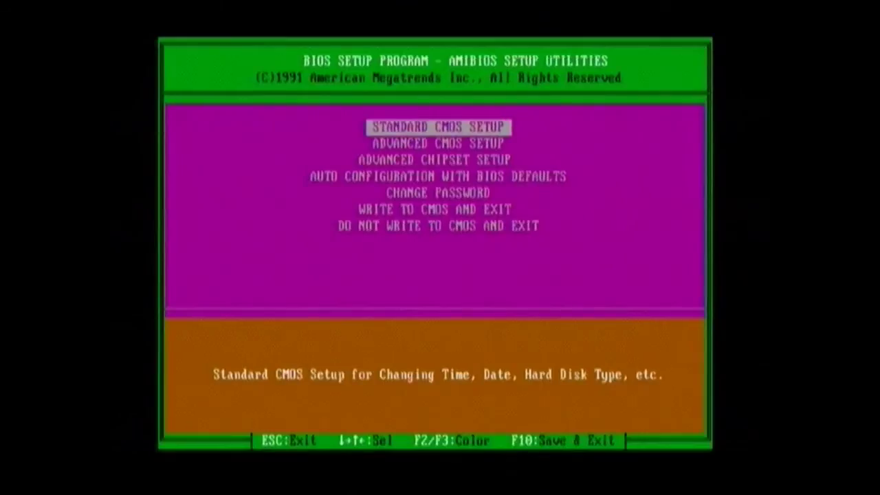
Step: Confirm in Standard CMOS Setup that hard disk C is type 32 (128 MB), then quit without saving
{"action": "key", "text": "Return"}
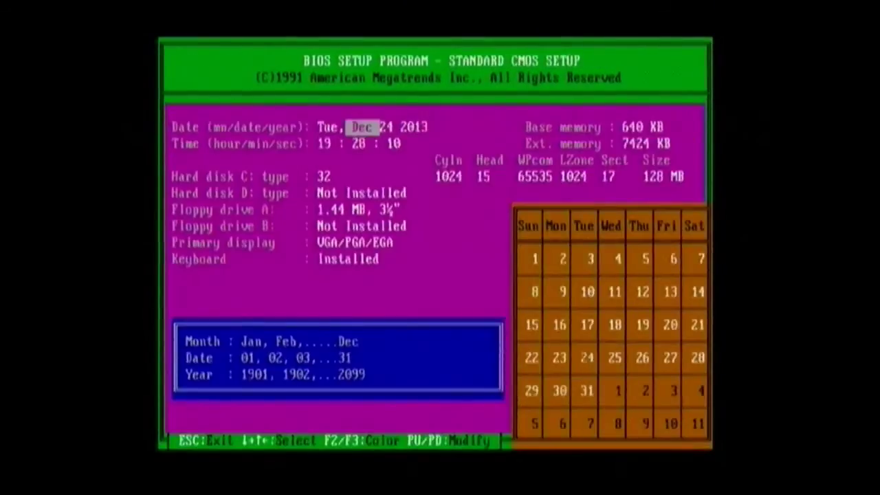
{"action": "key", "text": "Right"}
{"action": "key", "text": "Right"}
{"action": "key", "text": "Down"}
{"action": "key", "text": "Right"}
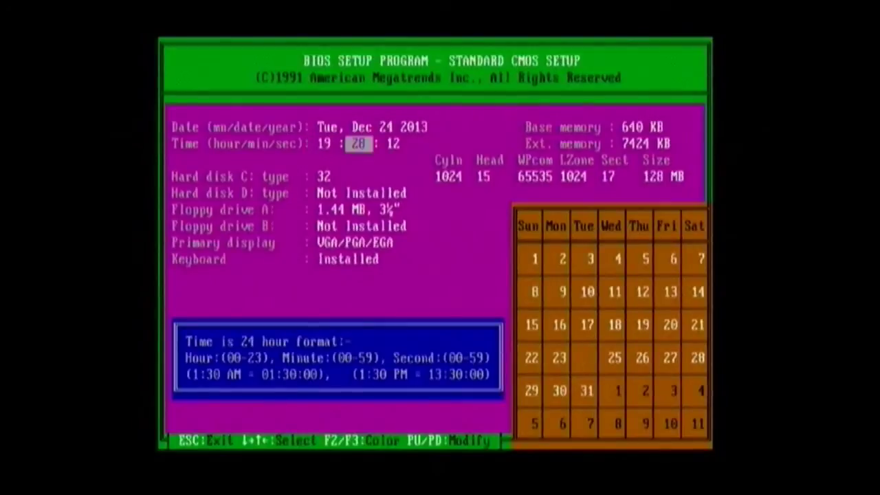
{"action": "key", "text": "Right"}
{"action": "key", "text": "Down"}
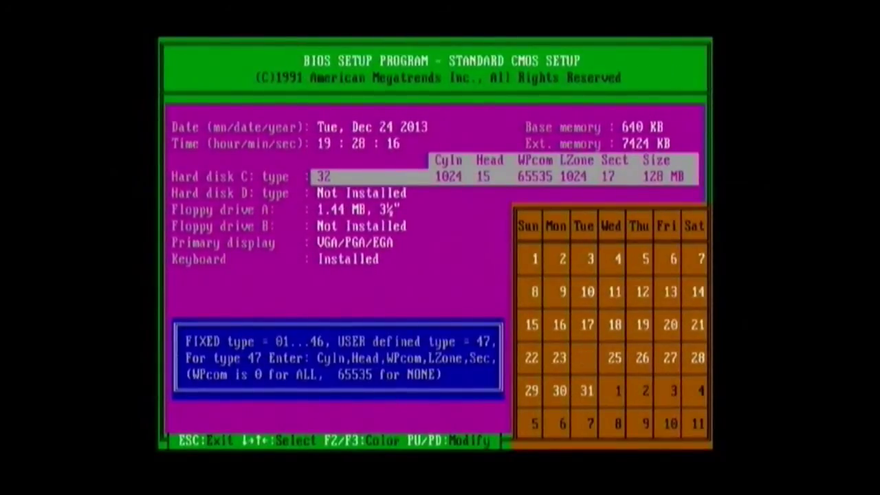
{"action": "key", "text": "Escape"}
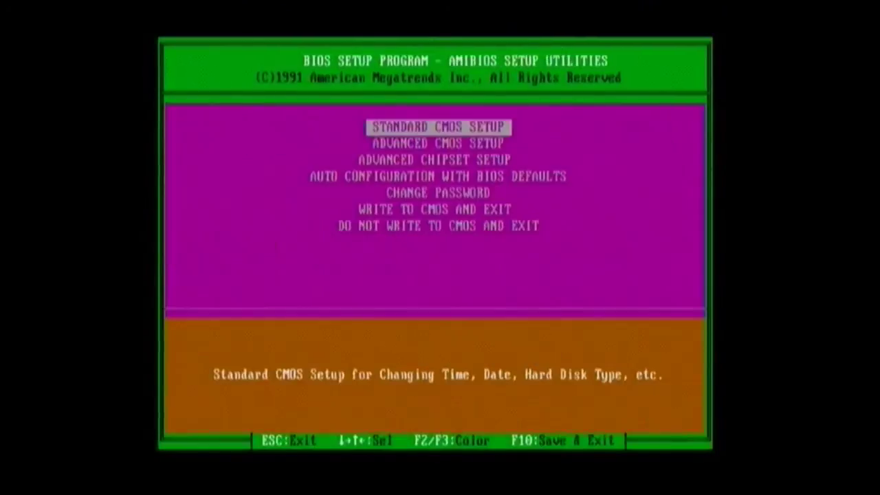
{"action": "key", "text": "Escape"}
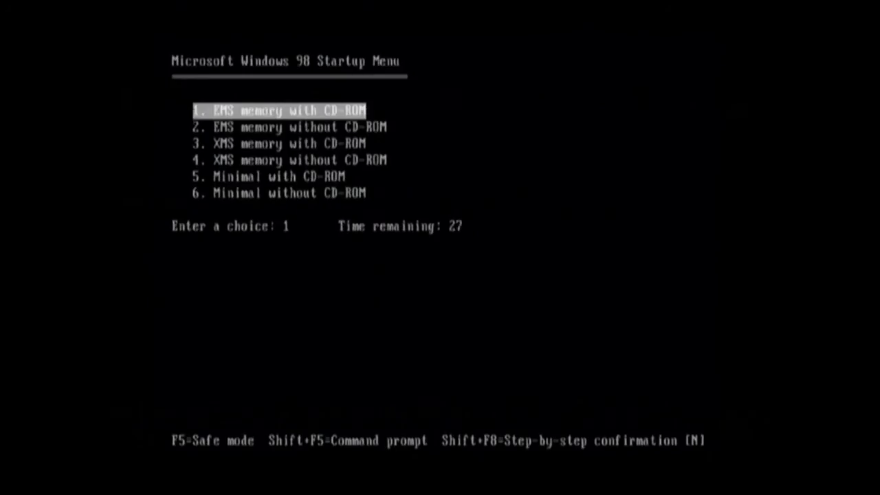
Step: Boot with EMS memory without CD-ROM, list drive C and run chkdsk (28,609,360 KB free)
{"action": "key", "text": "Down"}
{"action": "key", "text": "Return"}
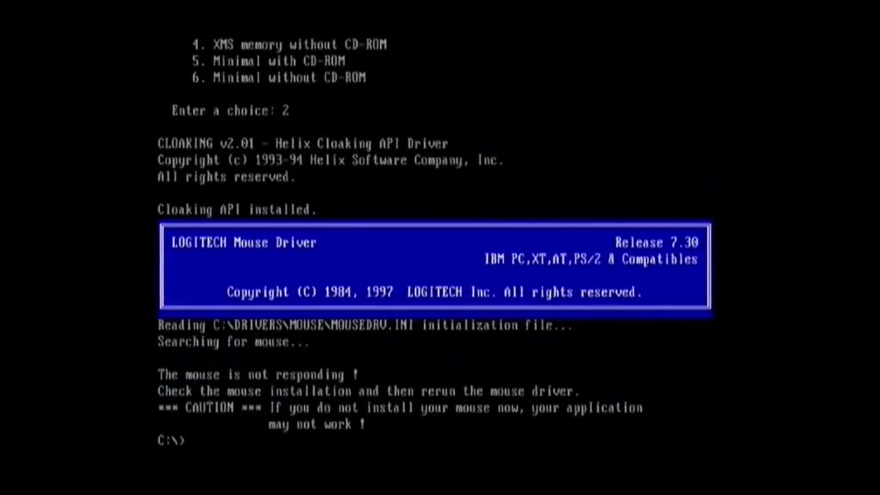
{"action": "type", "text": "dir"}
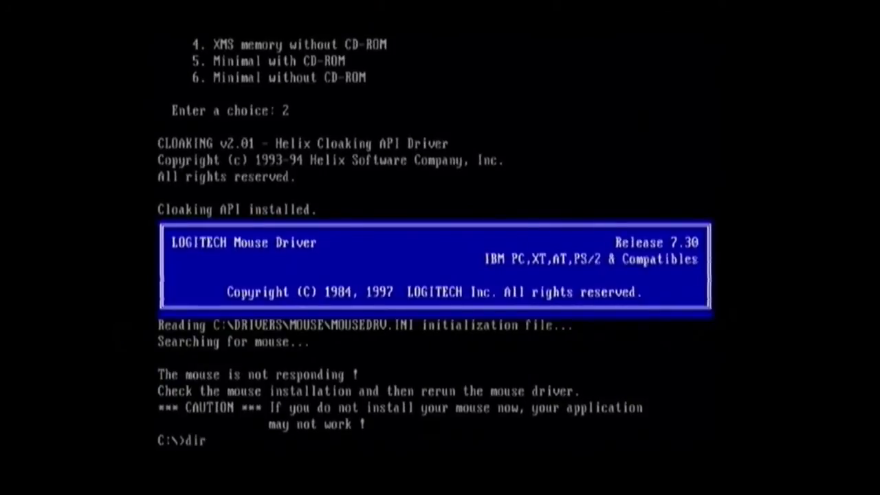
{"action": "key", "text": "Return"}
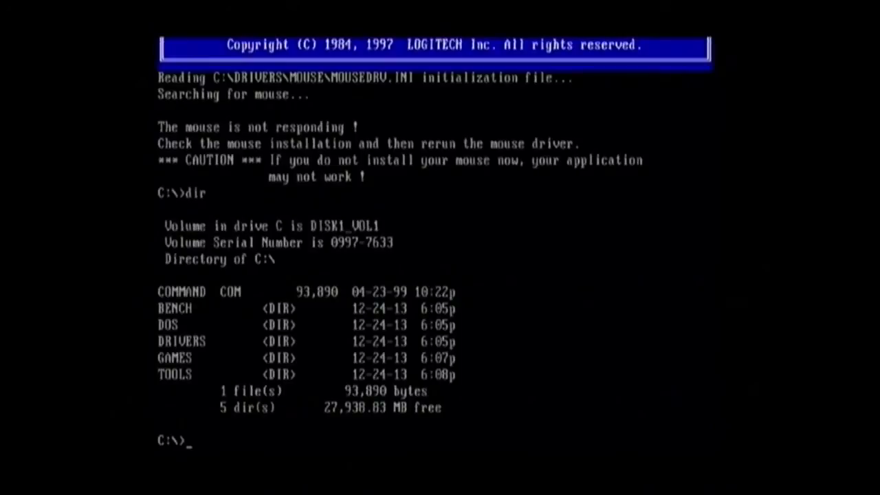
{"action": "type", "text": "chkdsk"}
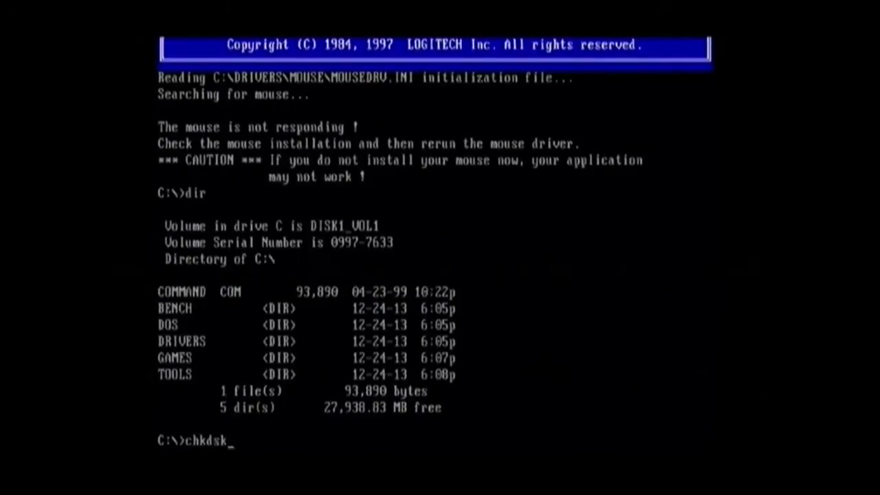
{"action": "key", "text": "Return"}
Step: Change directory into C:\GAMES\ORIGIN
{"action": "type", "text": "cd games"}
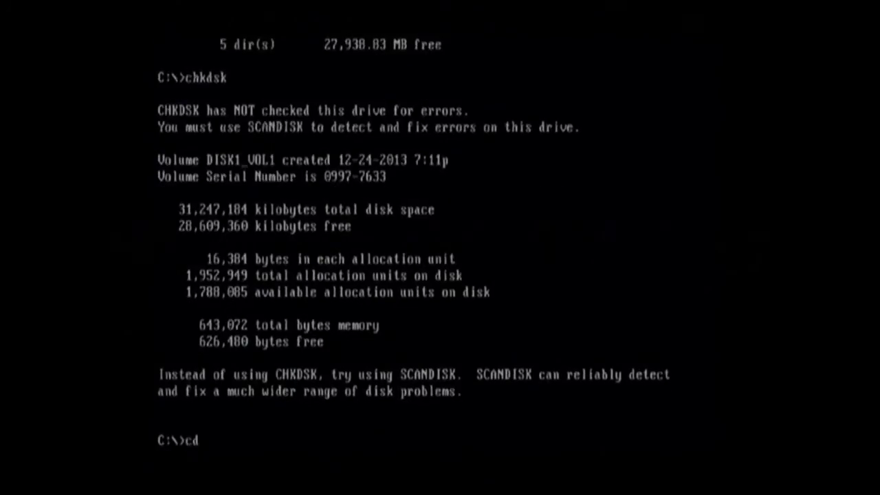
{"action": "key", "text": "Return"}
{"action": "type", "text": "dio"}
{"action": "key", "text": "BackSpace"}
{"action": "key", "text": "BackSpace"}
{"action": "key", "text": "BackSpace"}
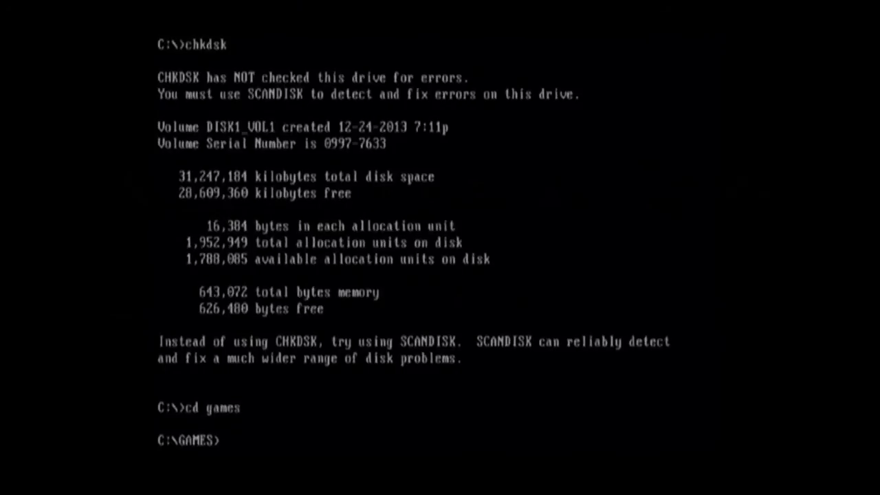
{"action": "type", "text": "cd origin"}
{"action": "key", "text": "Return"}
Step: List the ORIGIN folder's game folders and change into the WC folder
{"action": "type", "text": "dir"}
{"action": "key", "text": "Return"}
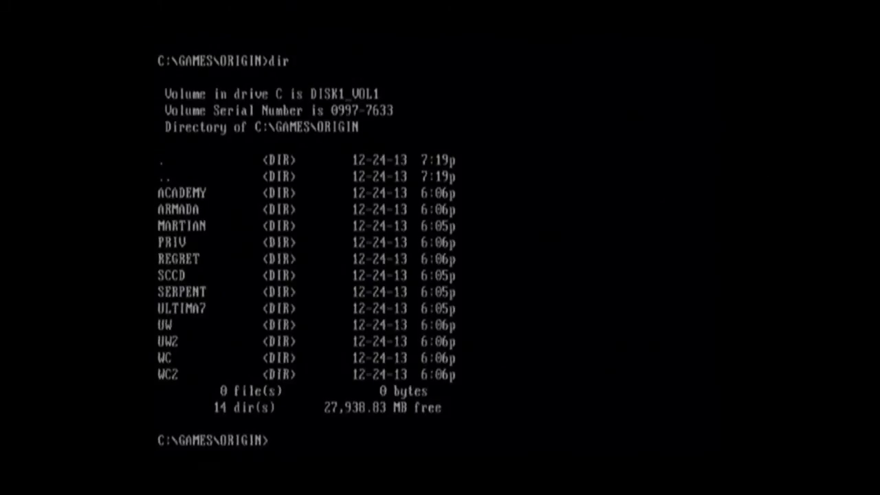
{"action": "type", "text": "cd wc"}
{"action": "key", "text": "Return"}
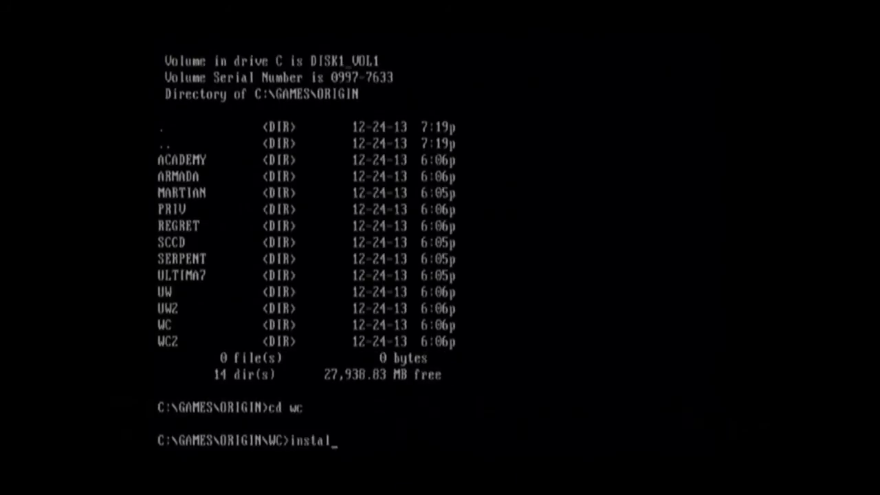
Step: Run the Wing Commander installer with MCGA/VGA graphics and PC internal speaker sound effects
{"action": "type", "text": "l"}
{"action": "key", "text": "Return"}
{"action": "key", "text": "Return"}
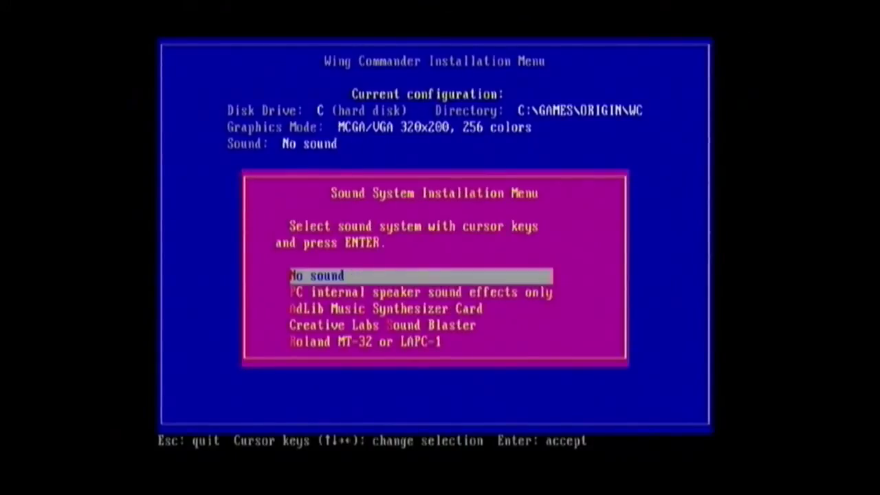
{"action": "key", "text": "Down"}
{"action": "key", "text": "Return"}
{"action": "type", "text": "y"}
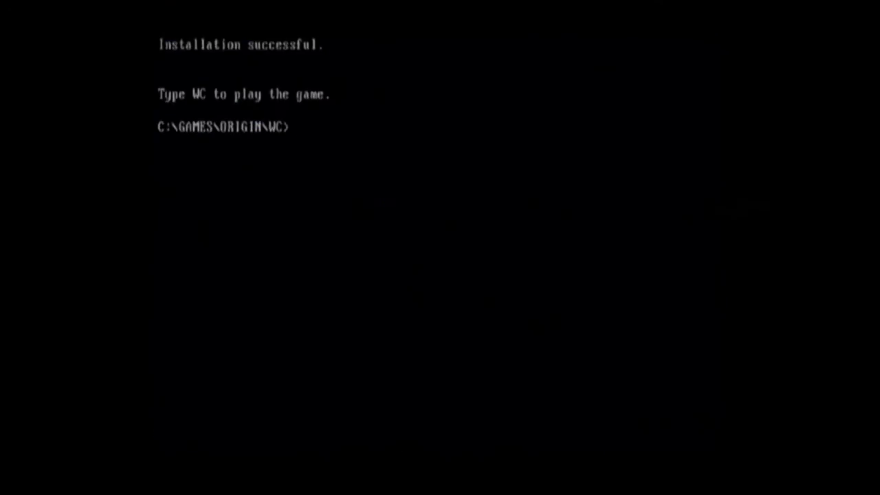